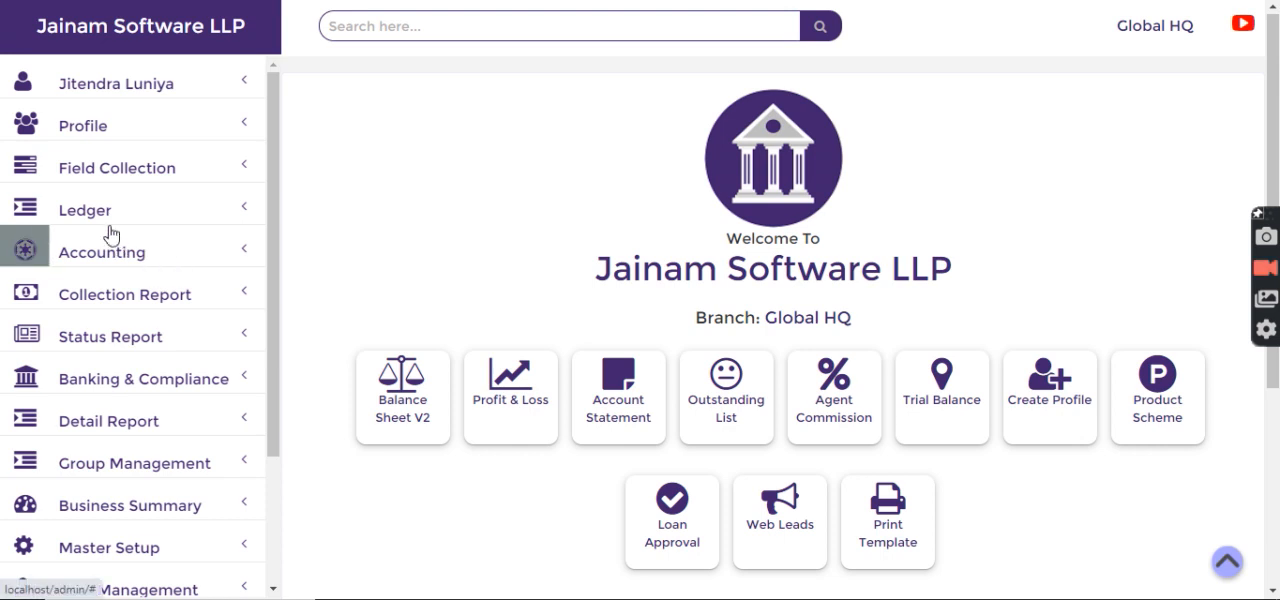
Step: Search the favourite ledger list for "owner" and check the ledger group of the Owner Capital ledger
left_click(100, 218)
left_click(98, 297)
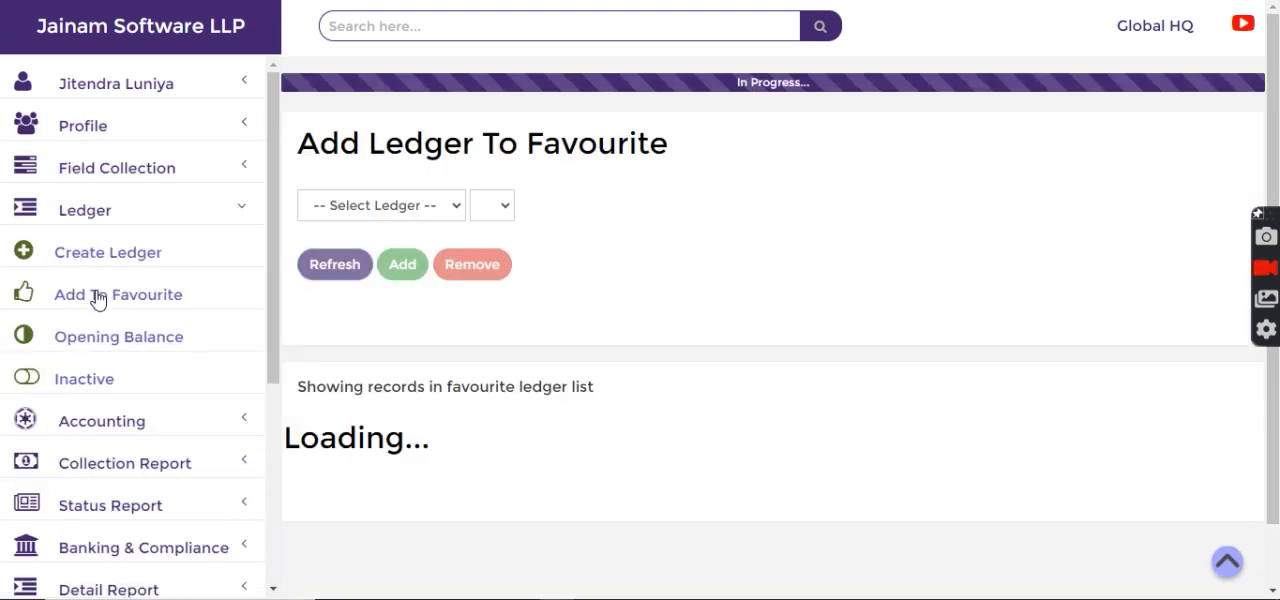
left_click(355, 279)
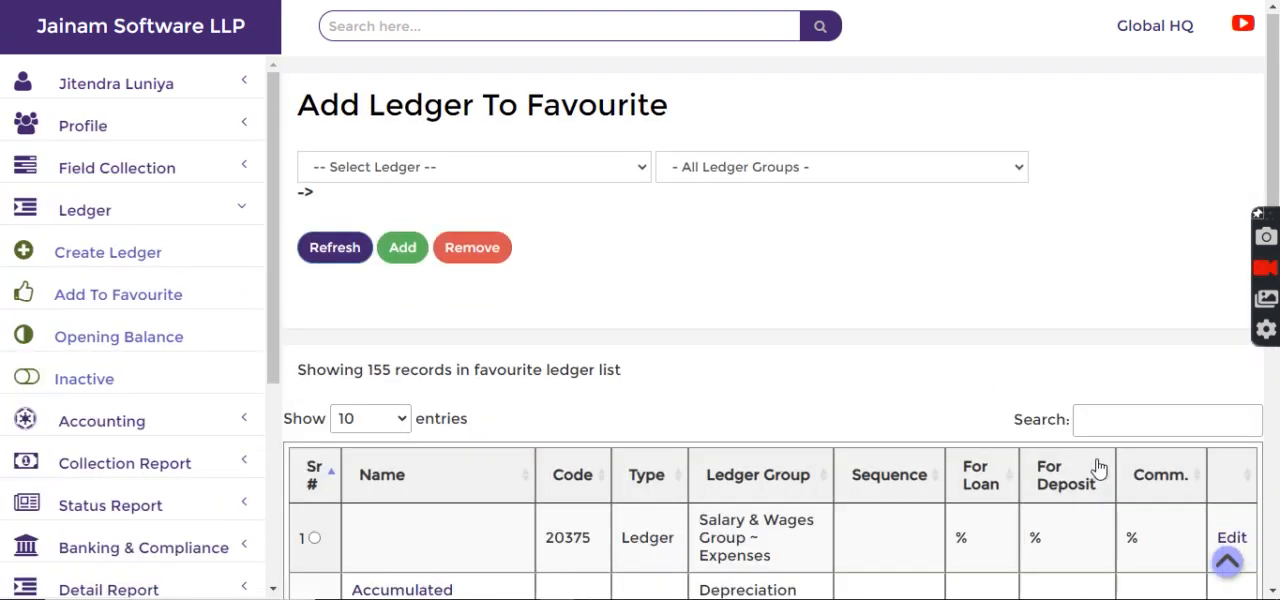
left_click(1119, 418)
type("owner")
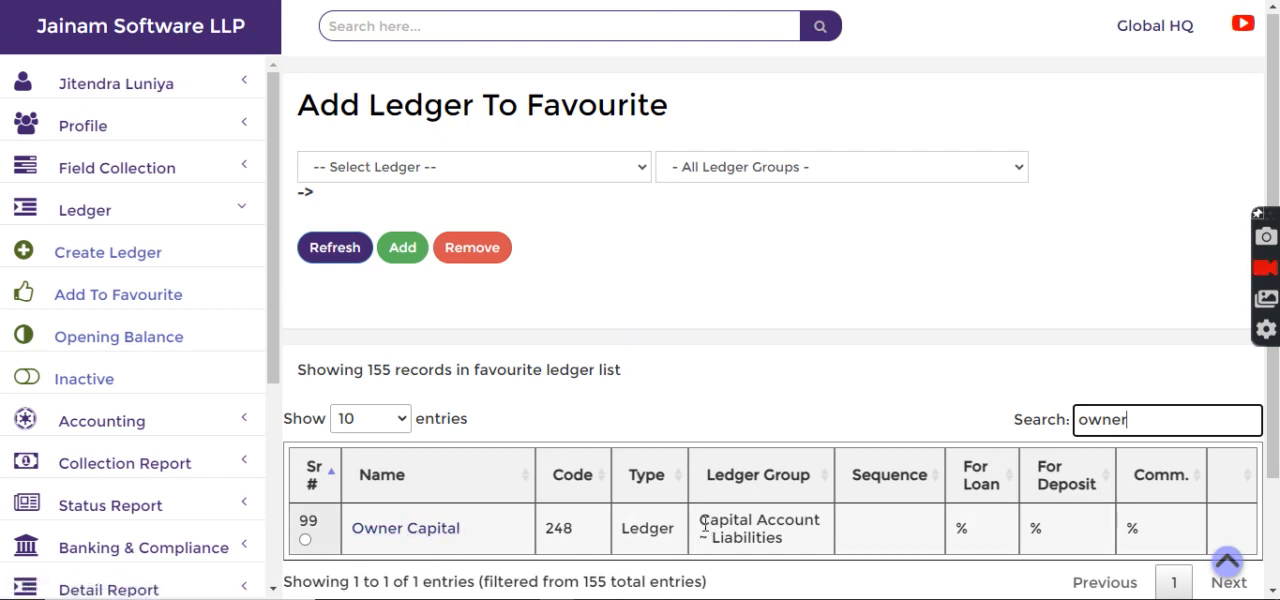
left_click_drag(699, 520, 818, 522)
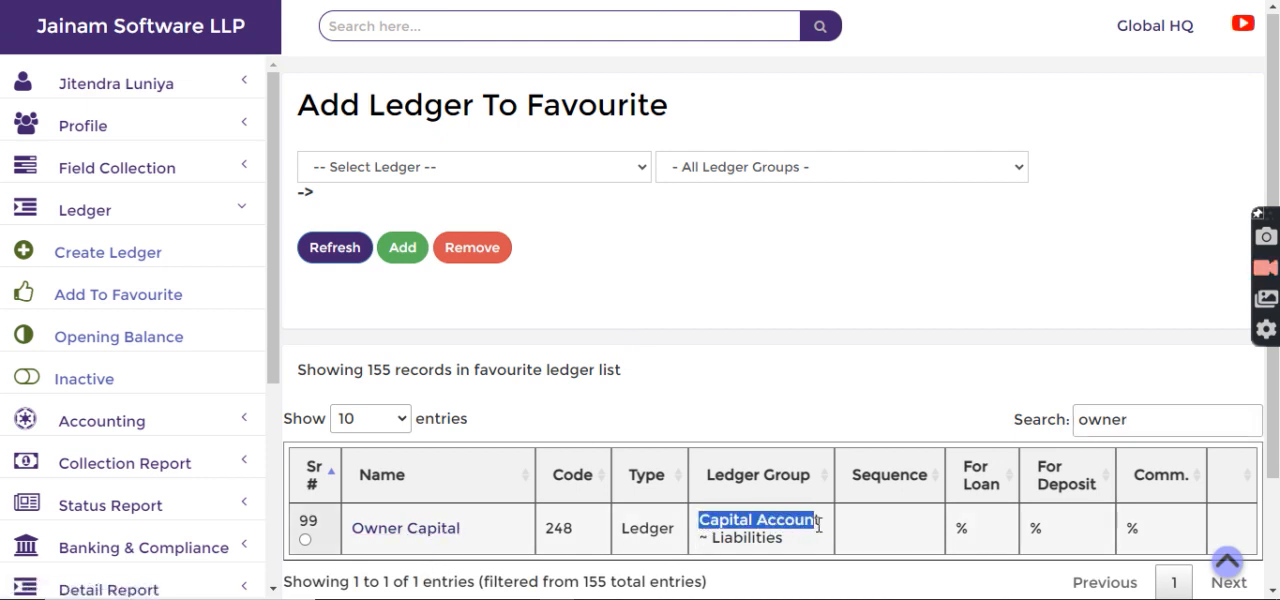
left_click(770, 548)
double_click(722, 538)
left_click(775, 438)
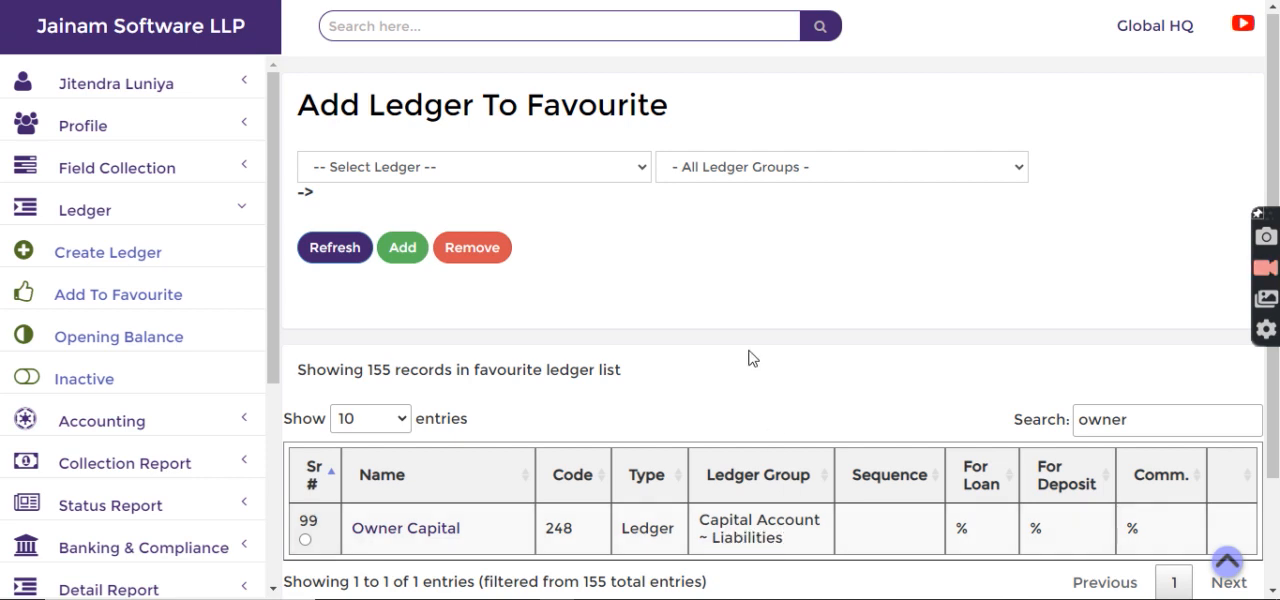
Step: Open a new journal entry, set its voucher type to Journal and date it 01-05-2024
left_click(55, 212)
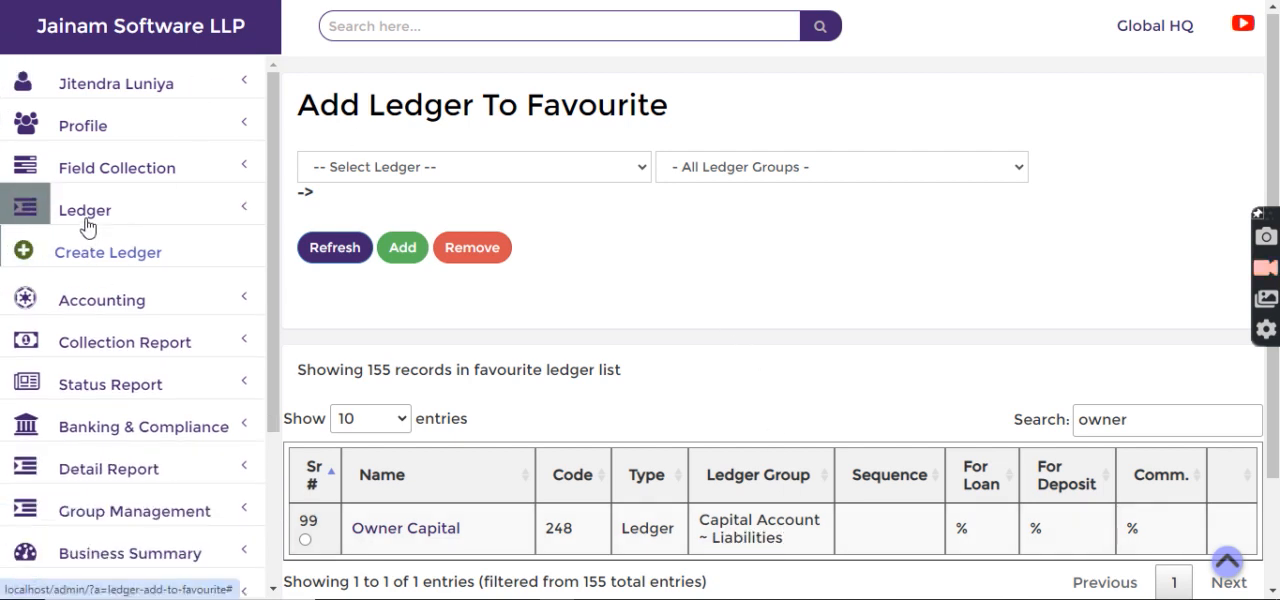
left_click(84, 262)
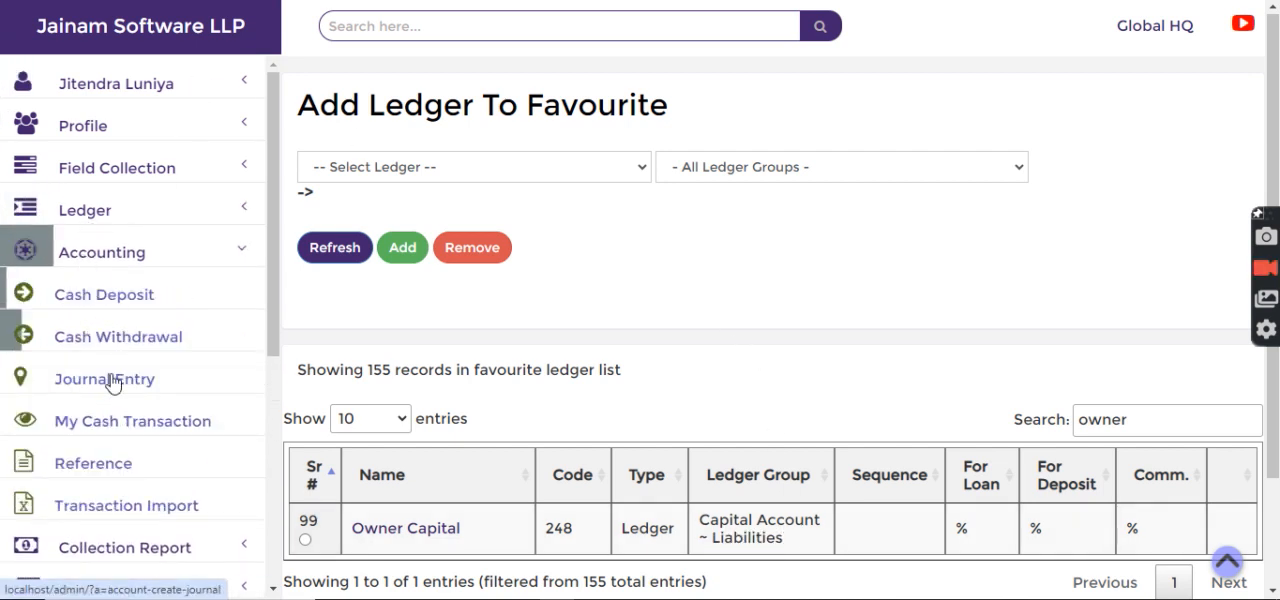
left_click(106, 380)
left_click(334, 178)
left_click(338, 214)
left_click(397, 176)
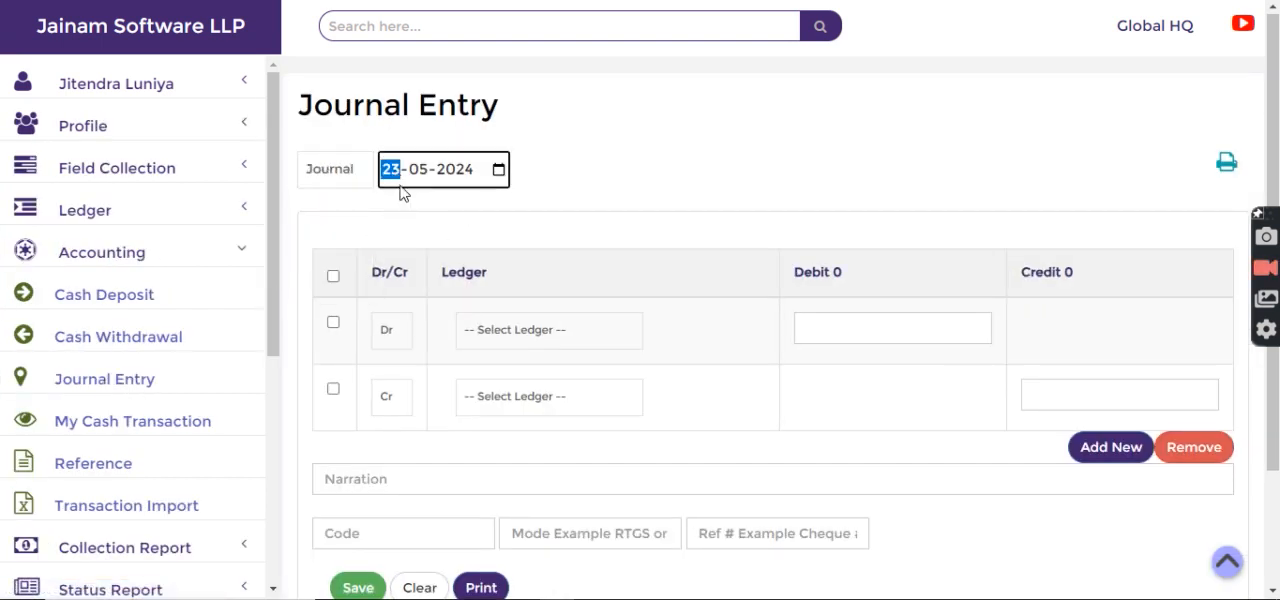
type("1")
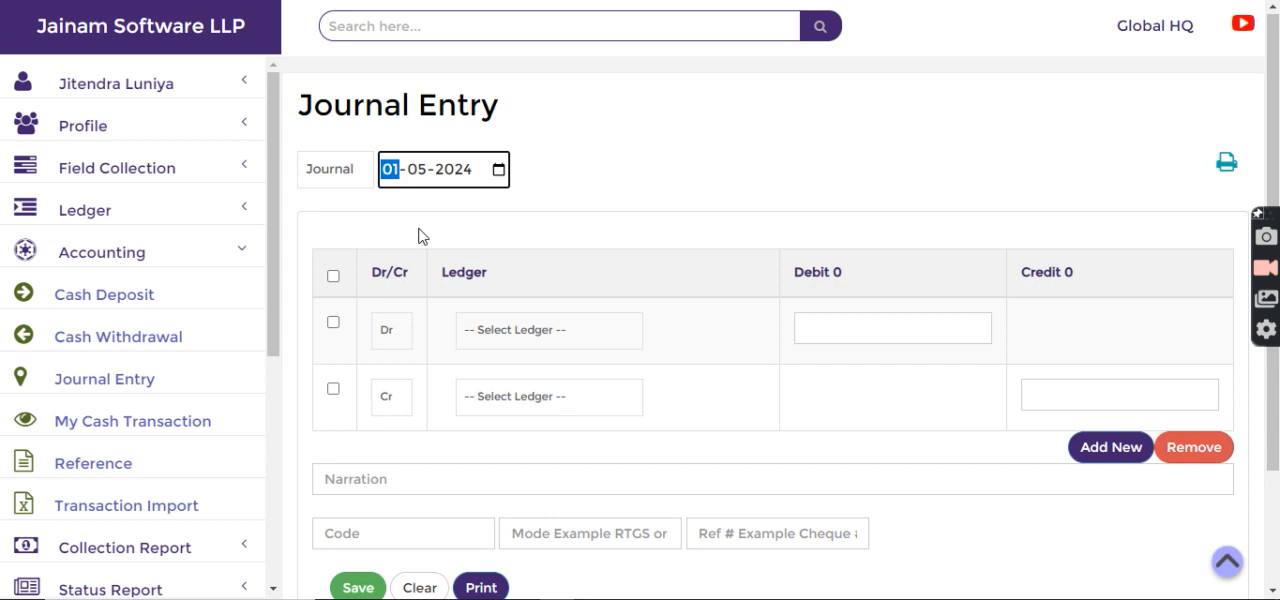
key("Tab")
key("Tab")
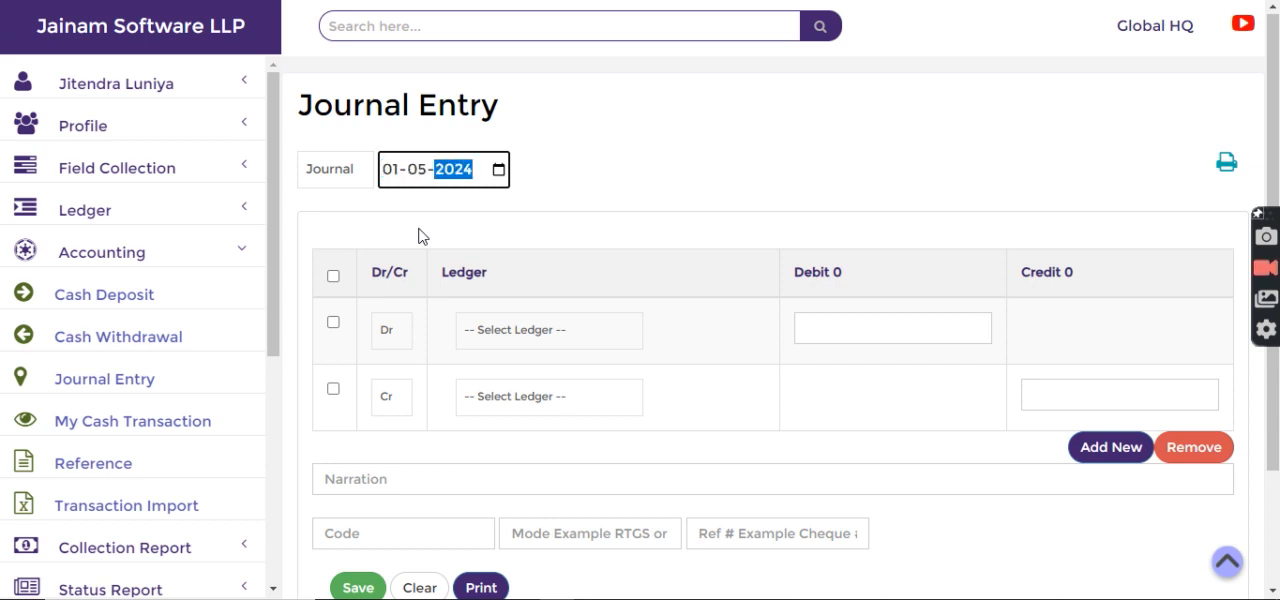
left_click(529, 238)
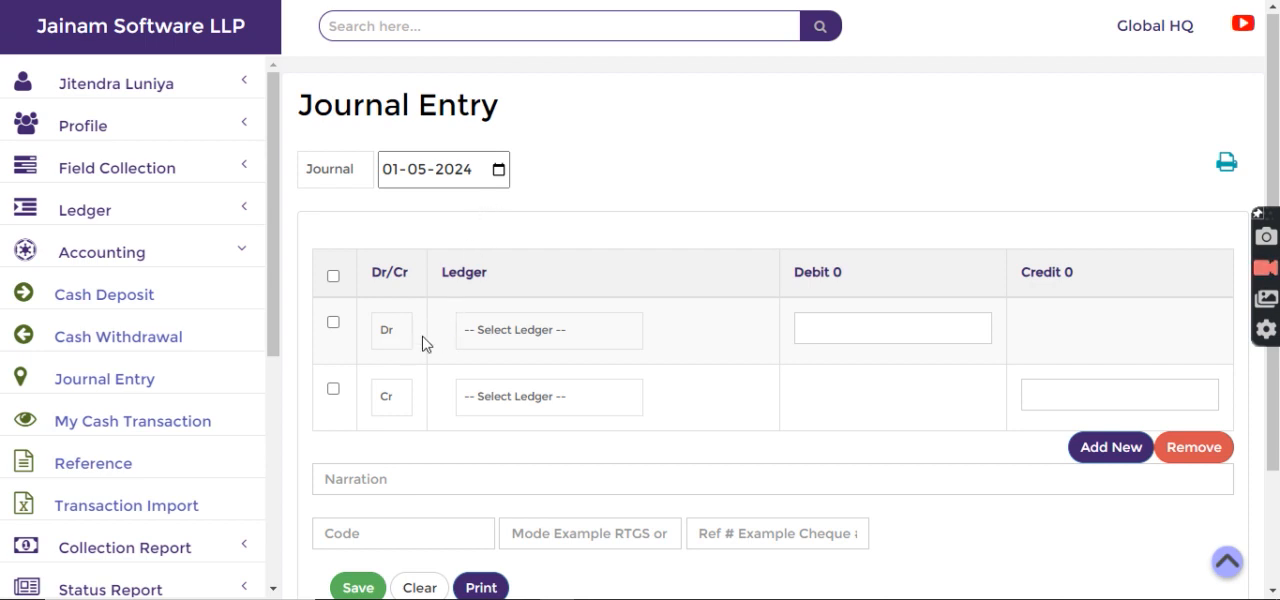
Step: Select the Cash ledger for the debit line and enter a debit amount of 100000
left_click(500, 333)
key("c")
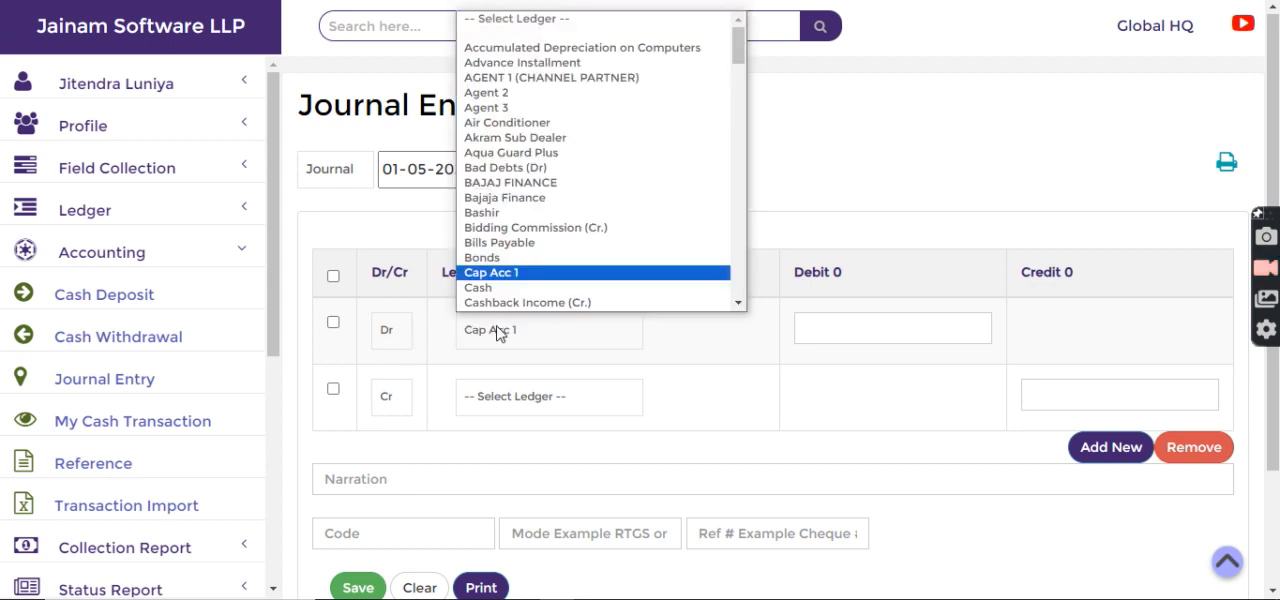
key("Down")
key("Return")
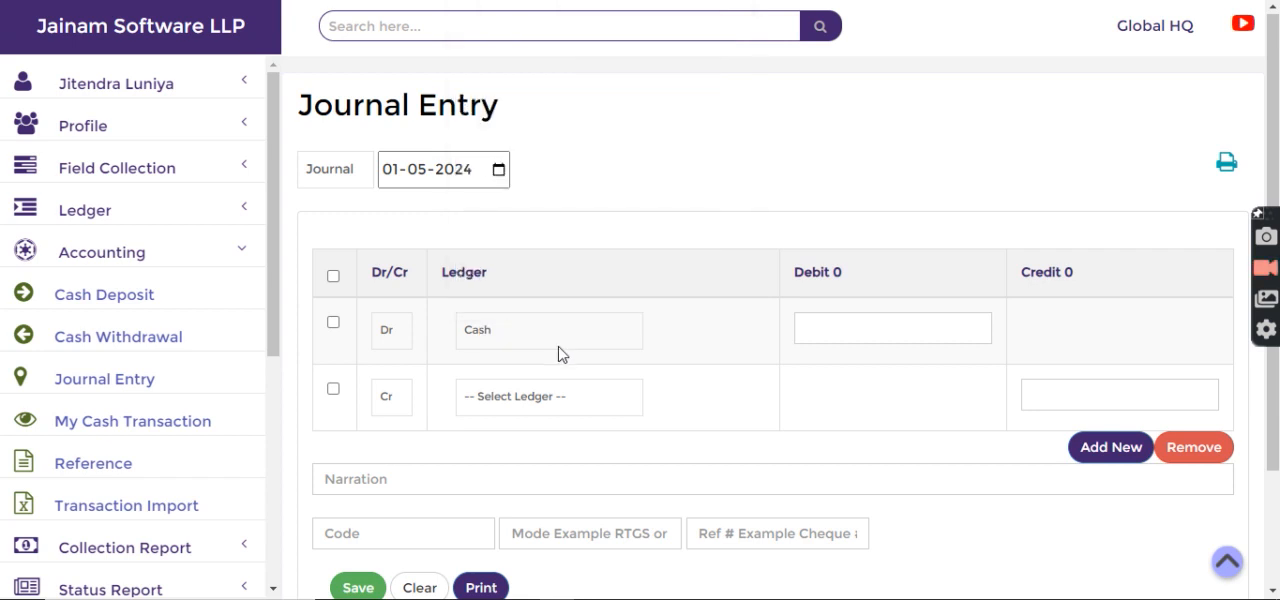
left_click(885, 335)
type("100000")
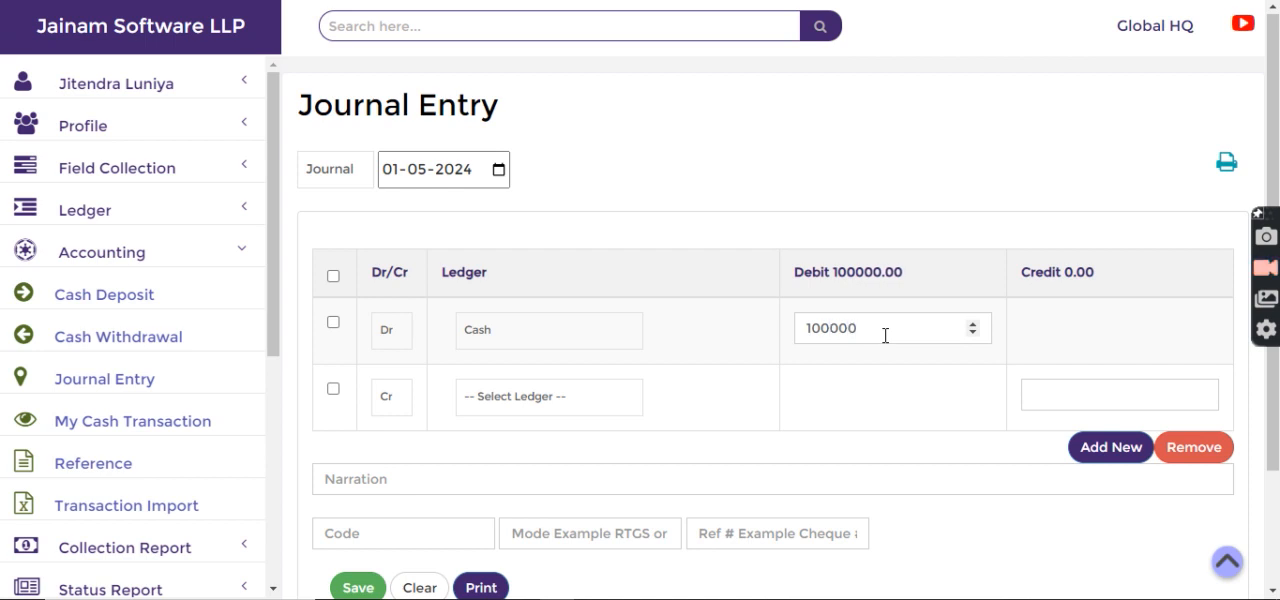
left_click_drag(885, 335, 757, 358)
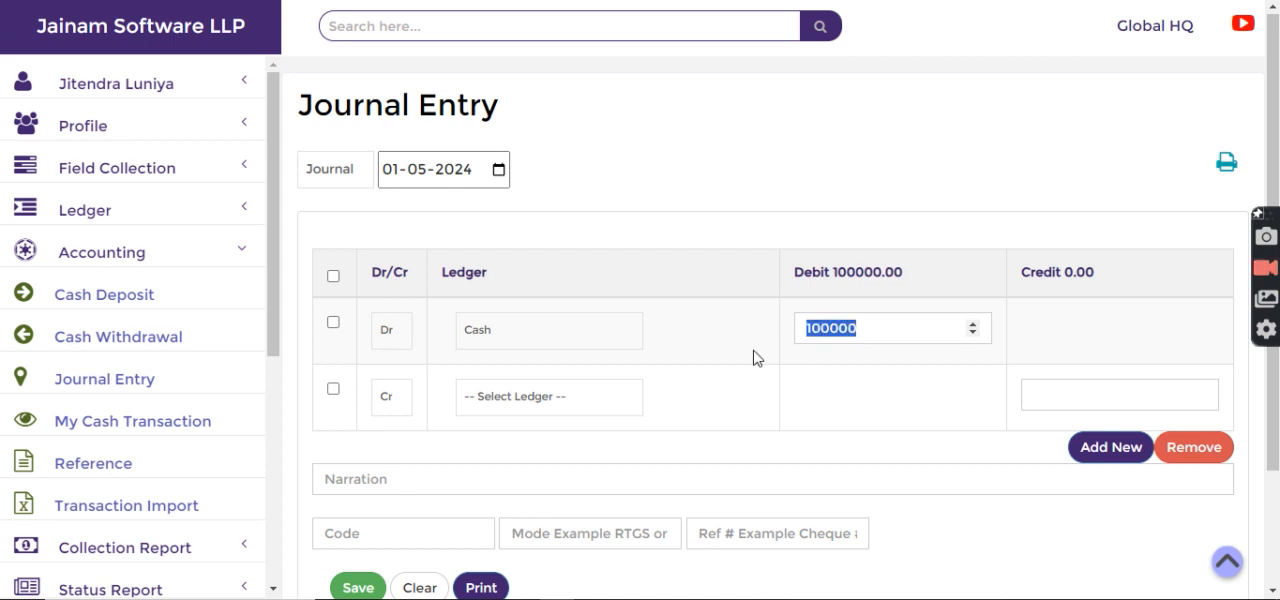
Step: Select the Owner Capital ledger for the credit line and enter a credit amount of 100000
left_click(499, 400)
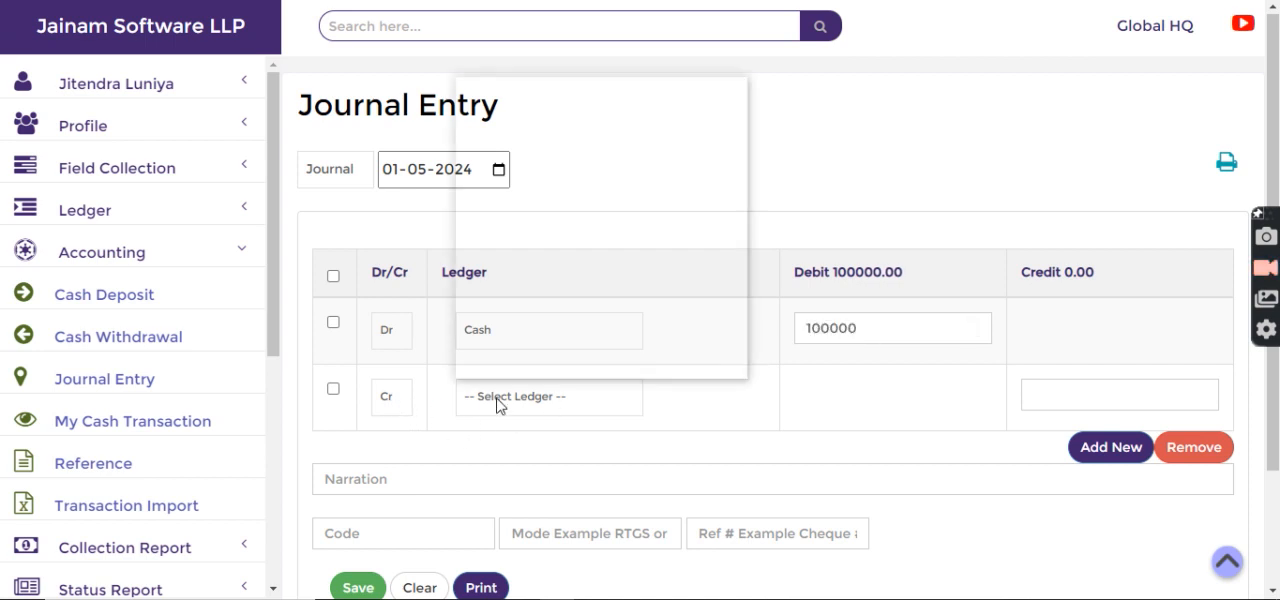
key("c")
key("Down")
key("Down")
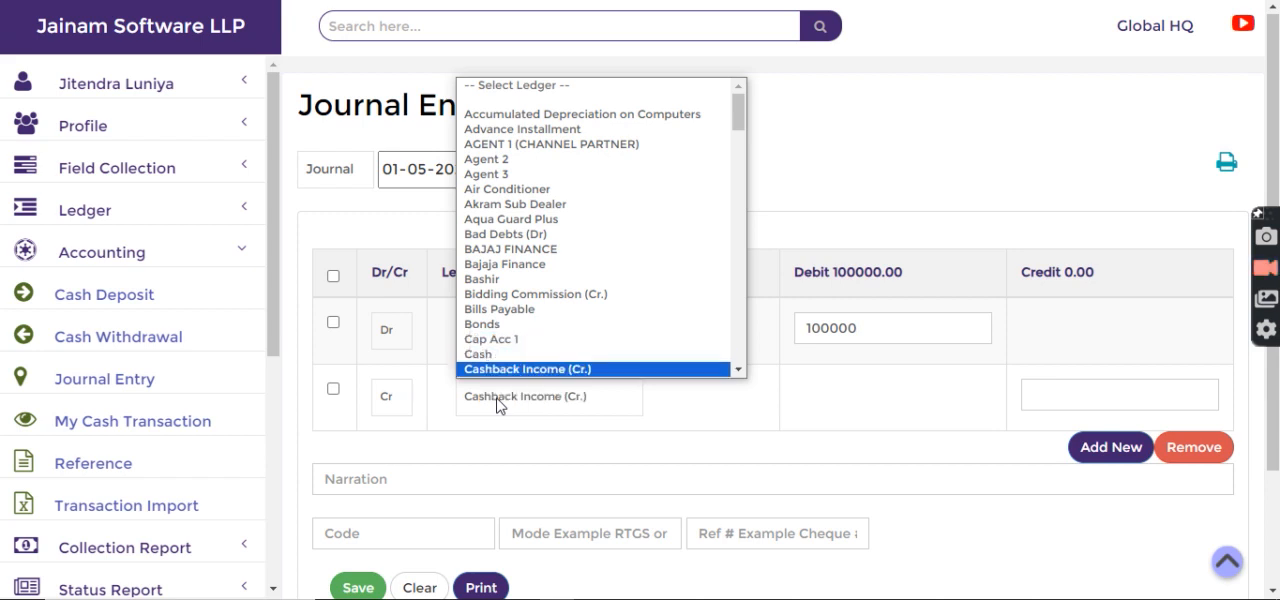
key("Down")
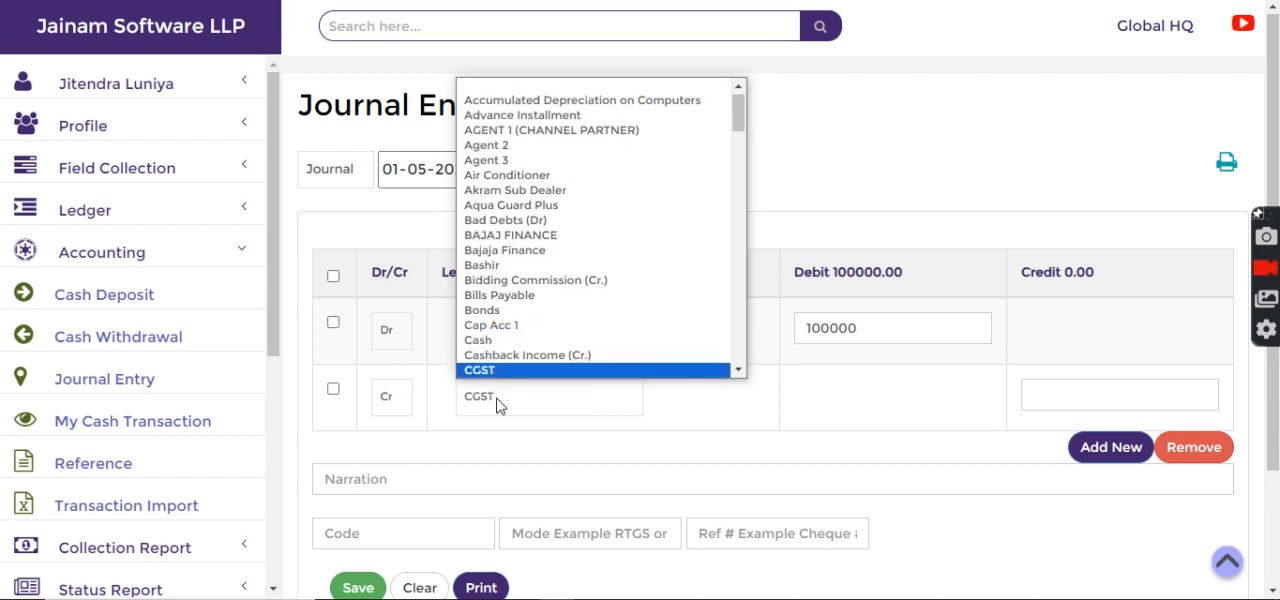
key("Up")
key("Up")
key("Up")
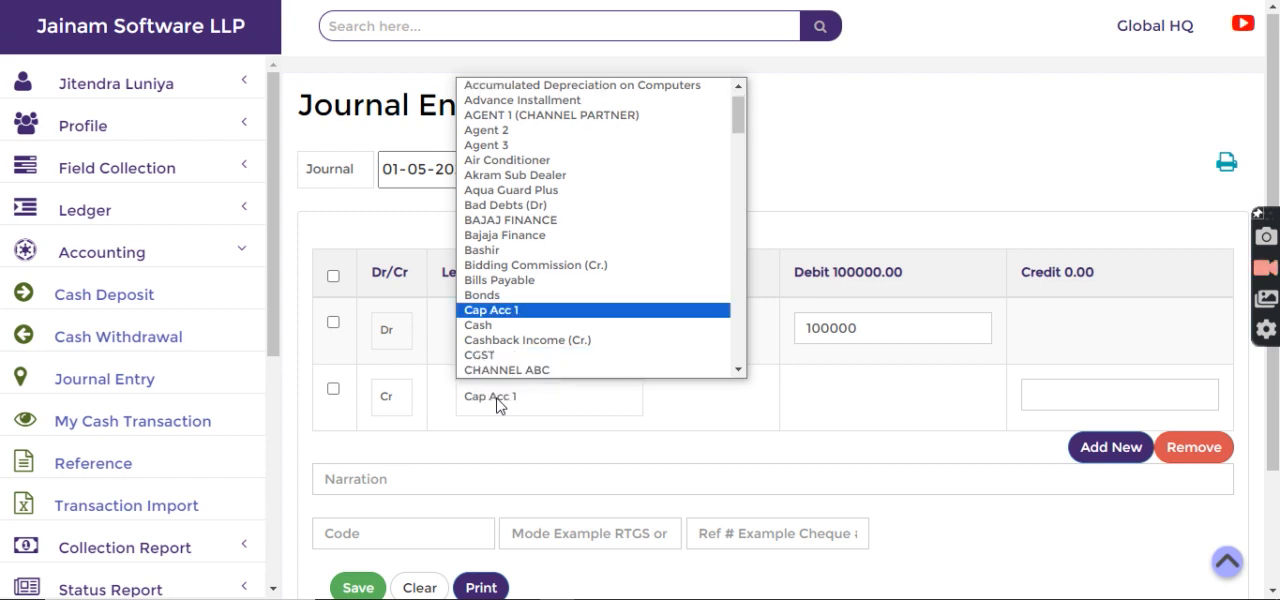
type("ow")
key("Return")
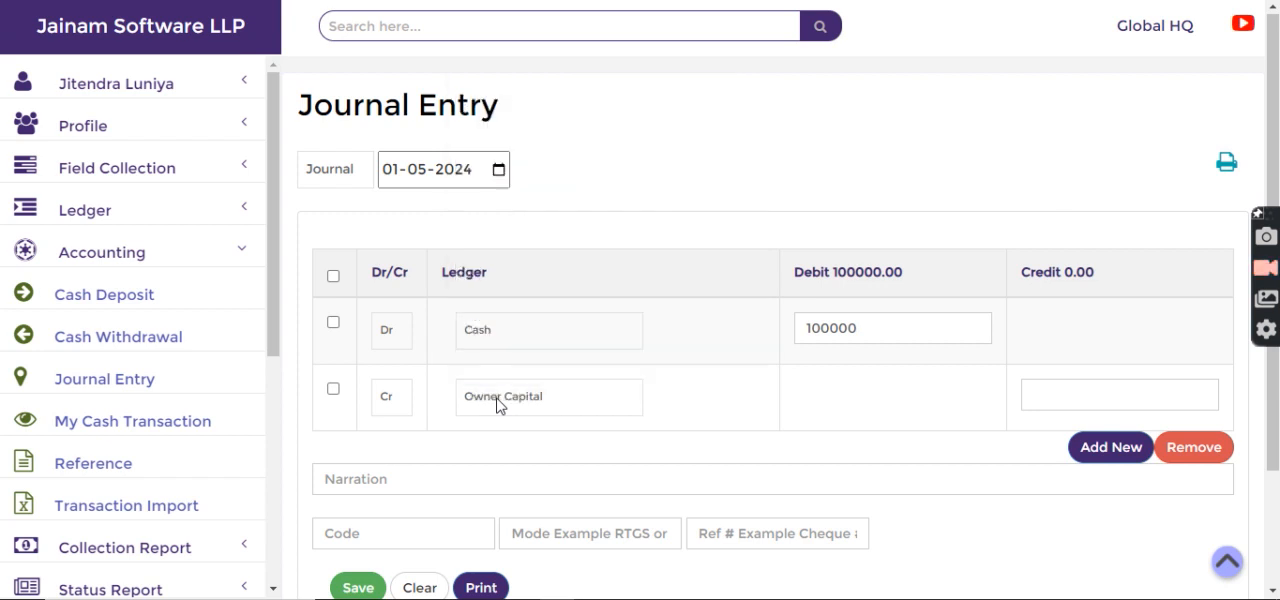
left_click(1034, 394)
type("100000")
Step: Enter the narration "investment in business" and save the journal entry
left_click(415, 478)
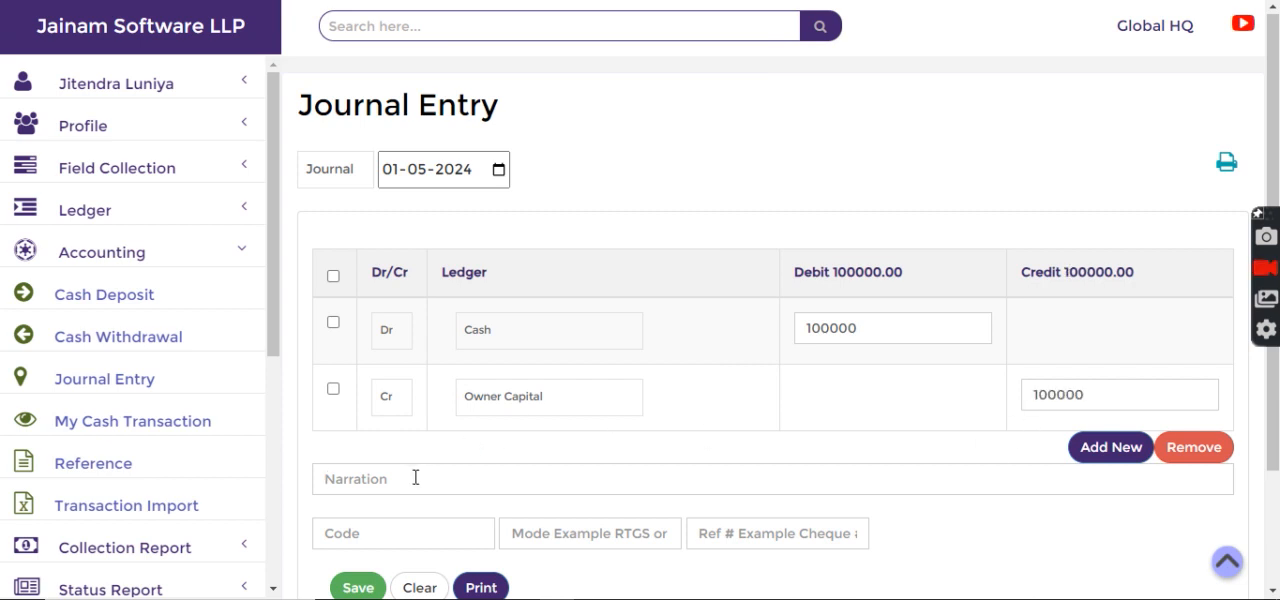
type("investment in busin")
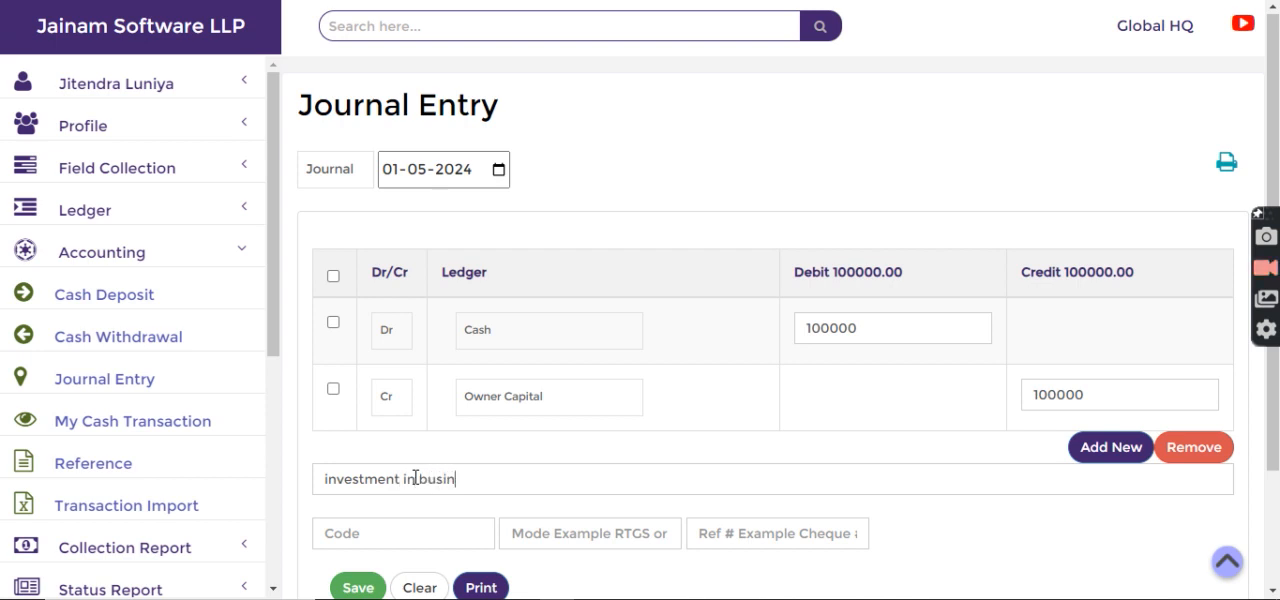
type("ess")
scroll(415, 478, "down", 1)
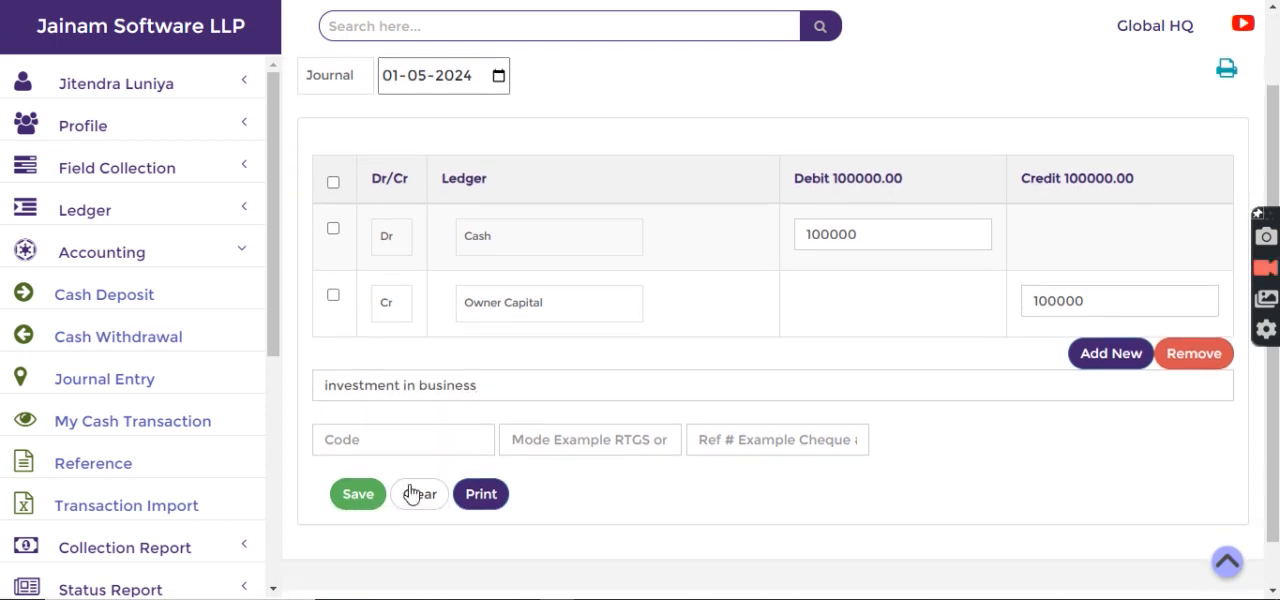
left_click(346, 493)
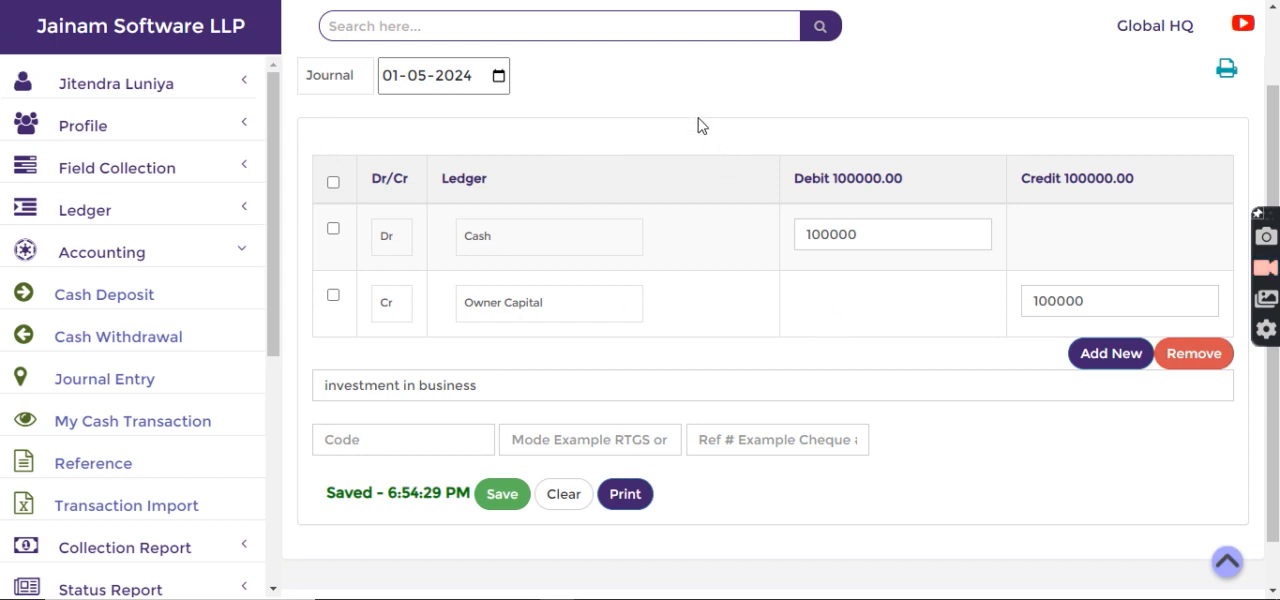
Step: Start another journal entry from the home page and set its voucher type to Journal
left_click(178, 47)
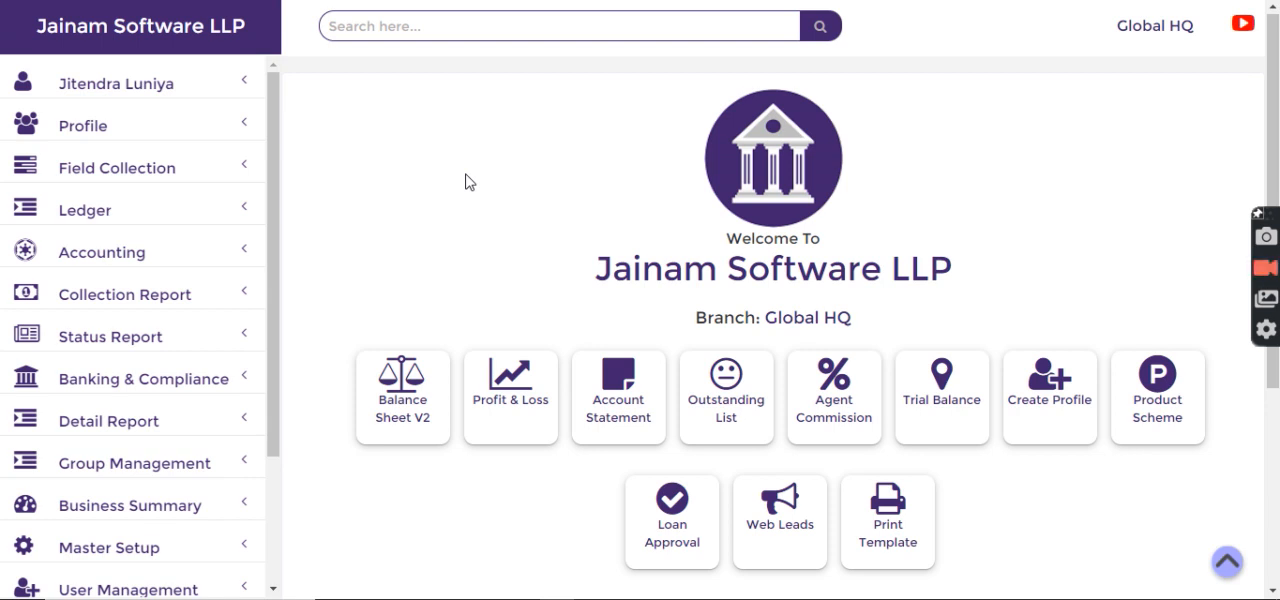
left_click(103, 258)
left_click(106, 379)
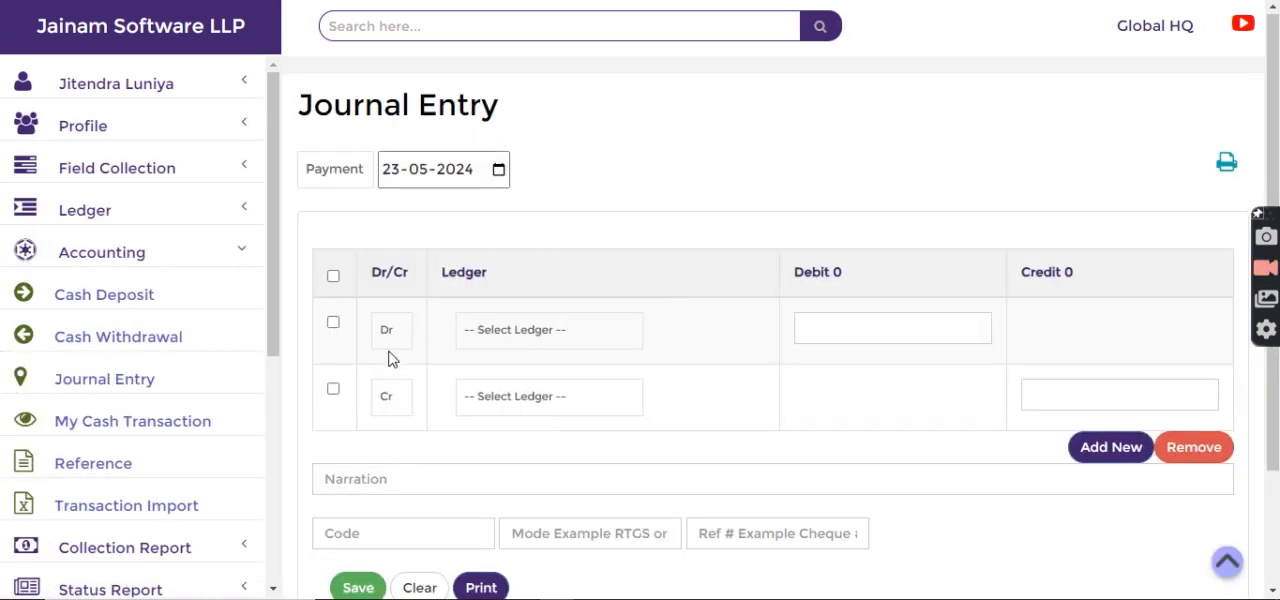
left_click(520, 340)
left_click(829, 210)
left_click(357, 178)
left_click(338, 216)
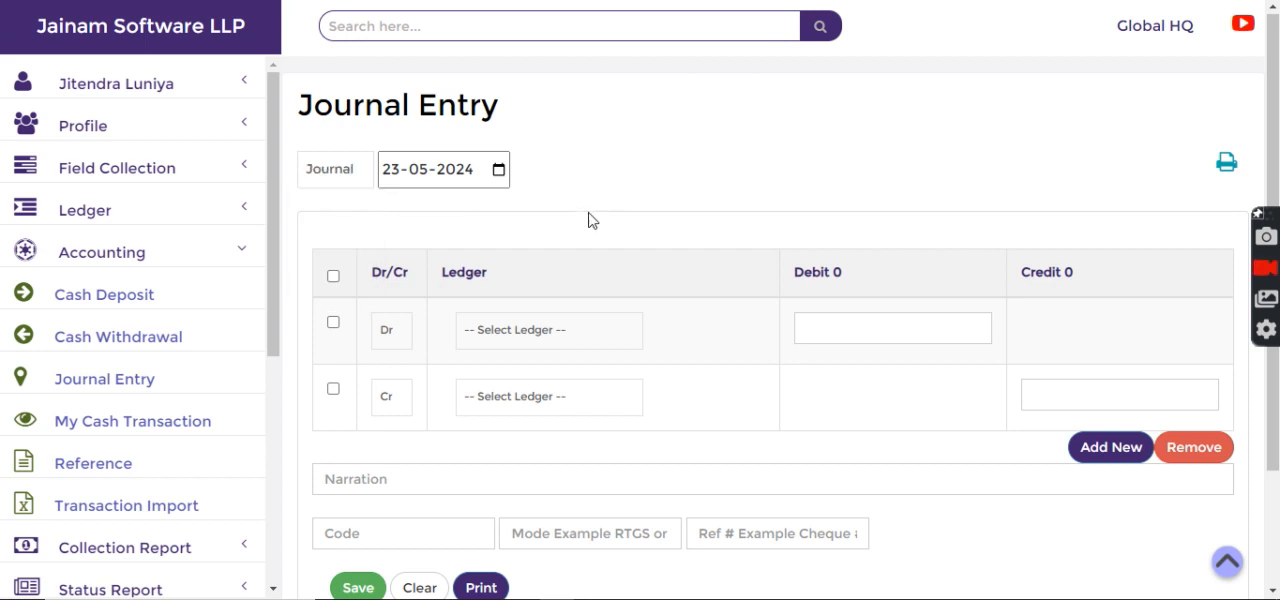
Step: Select the Owner Capital ledger for the debit line and enter a debit amount of 25000
left_click(537, 335)
type("Owner Capital")
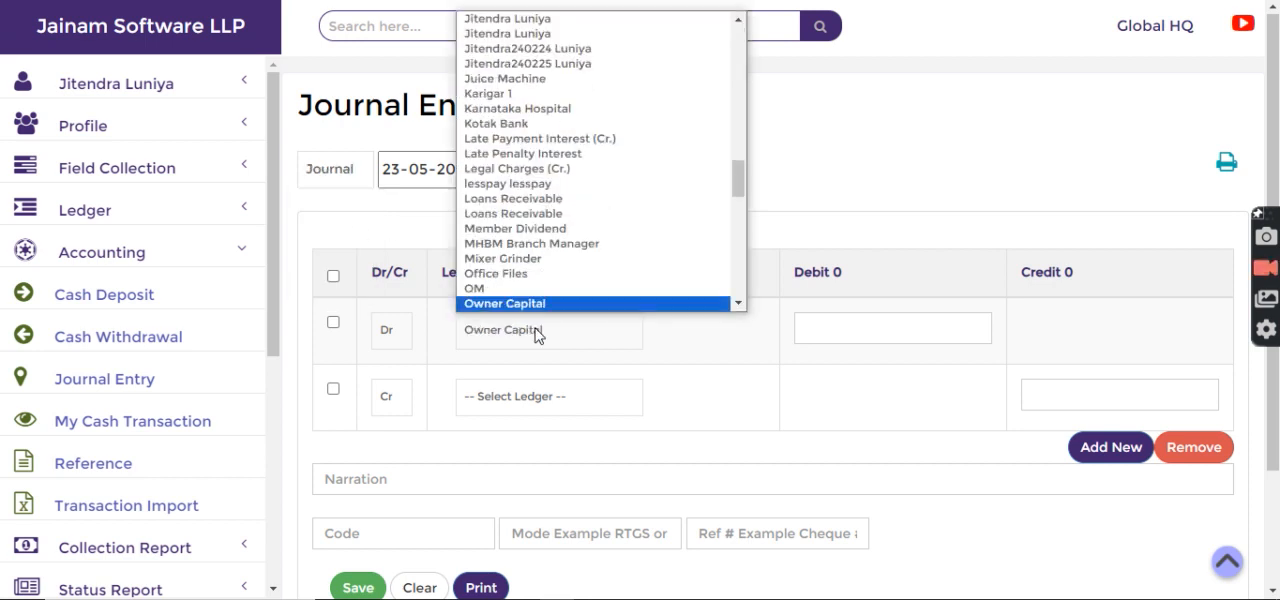
key("Return")
left_click(863, 330)
type("25000")
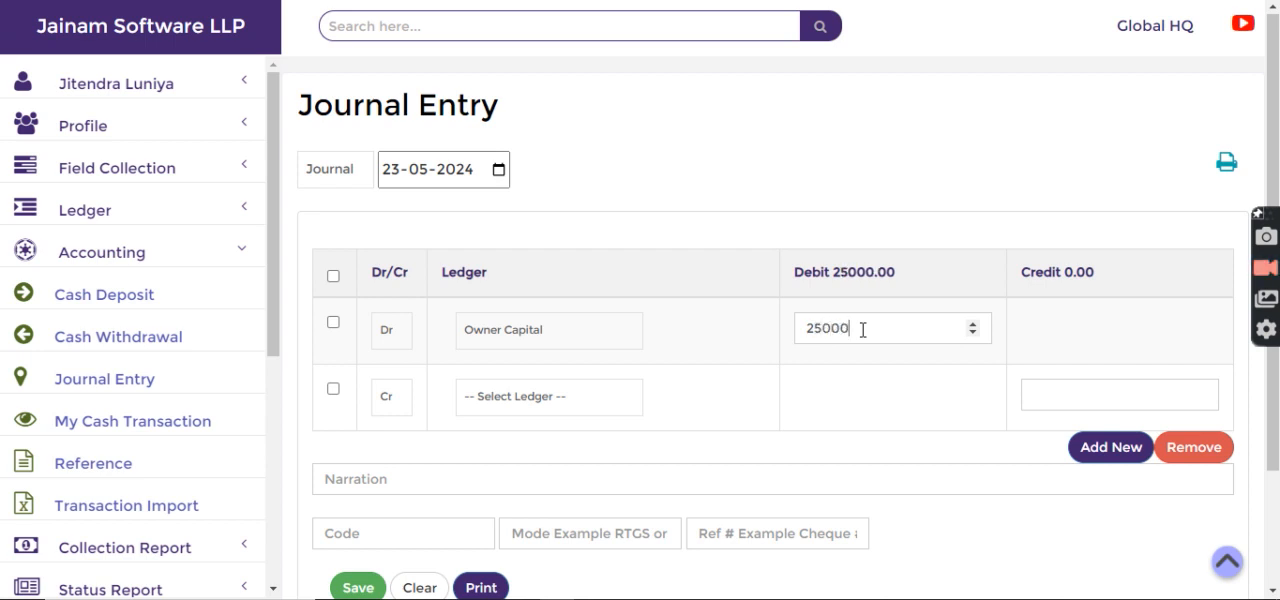
key("shift+Left")
key("shift+Left")
key("shift+Left")
key("shift+Left")
key("shift+Left")
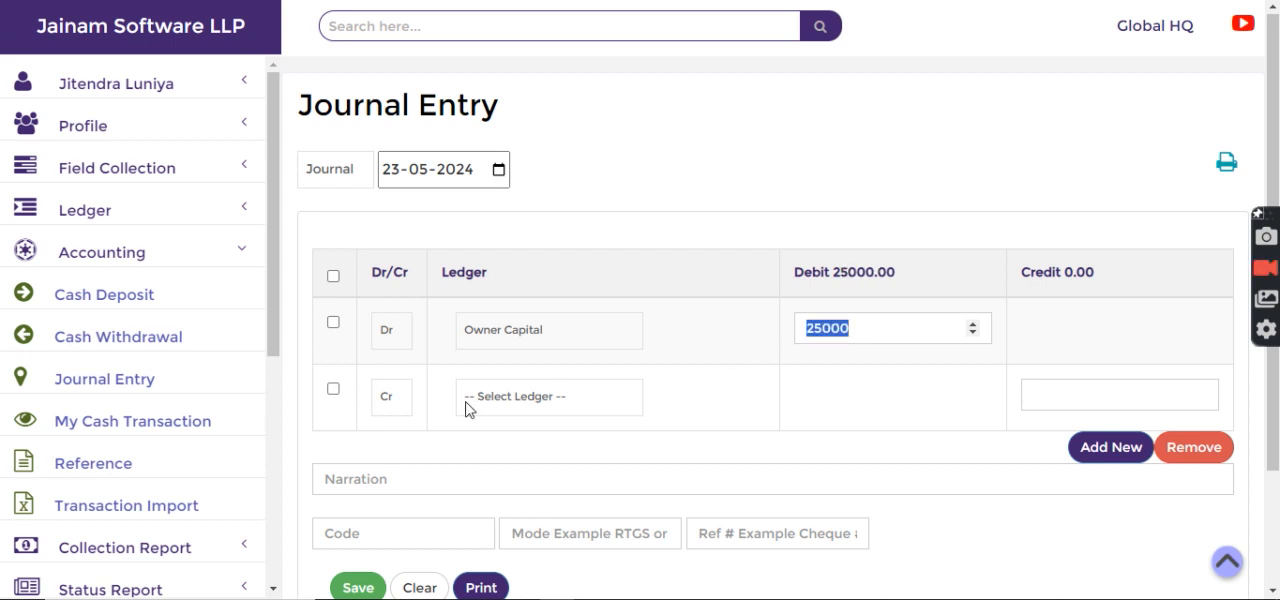
Step: Select the Cash ledger for the credit line and enter a credit amount of 25000
left_click(513, 397)
key("c")
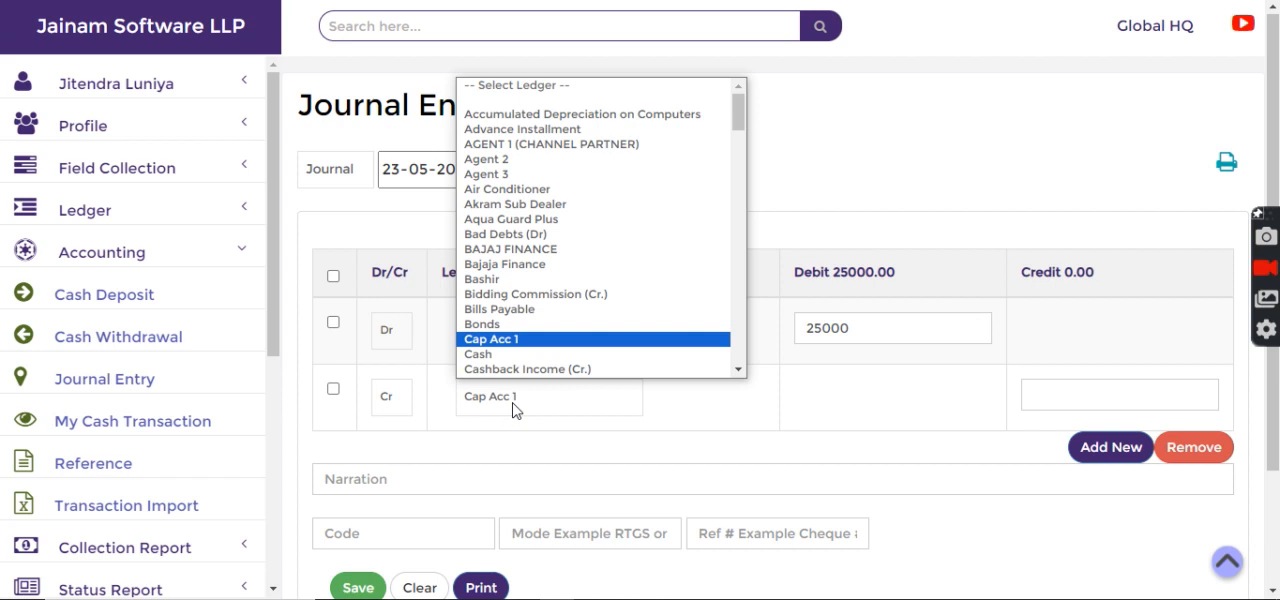
key("Down")
key("Return")
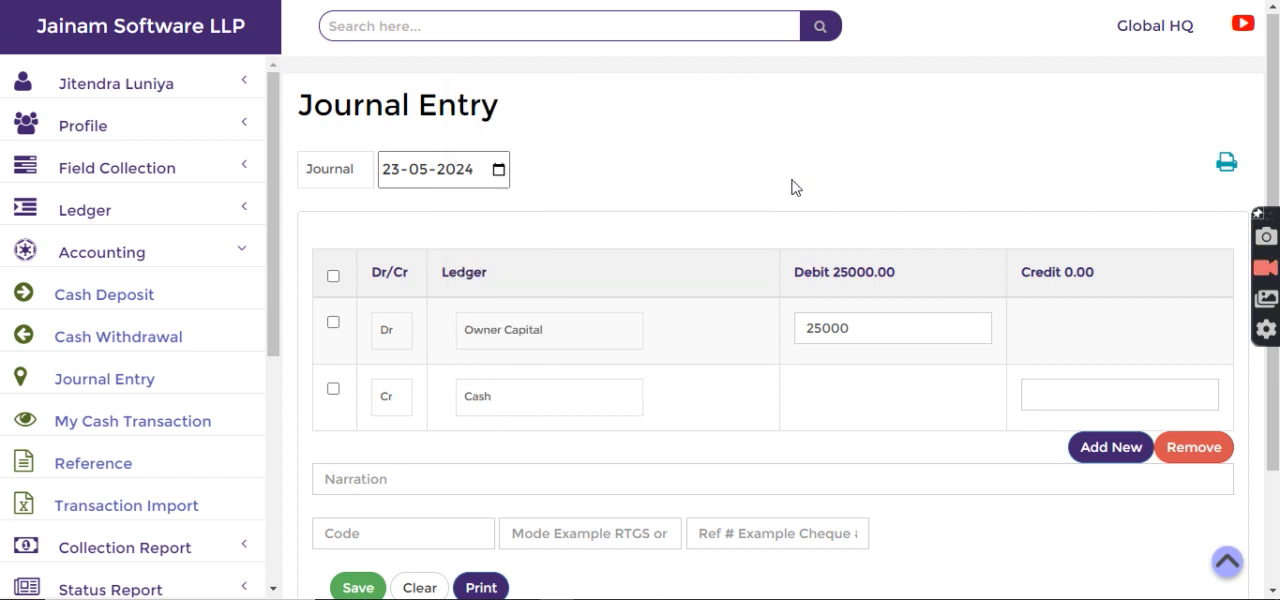
type("25000")
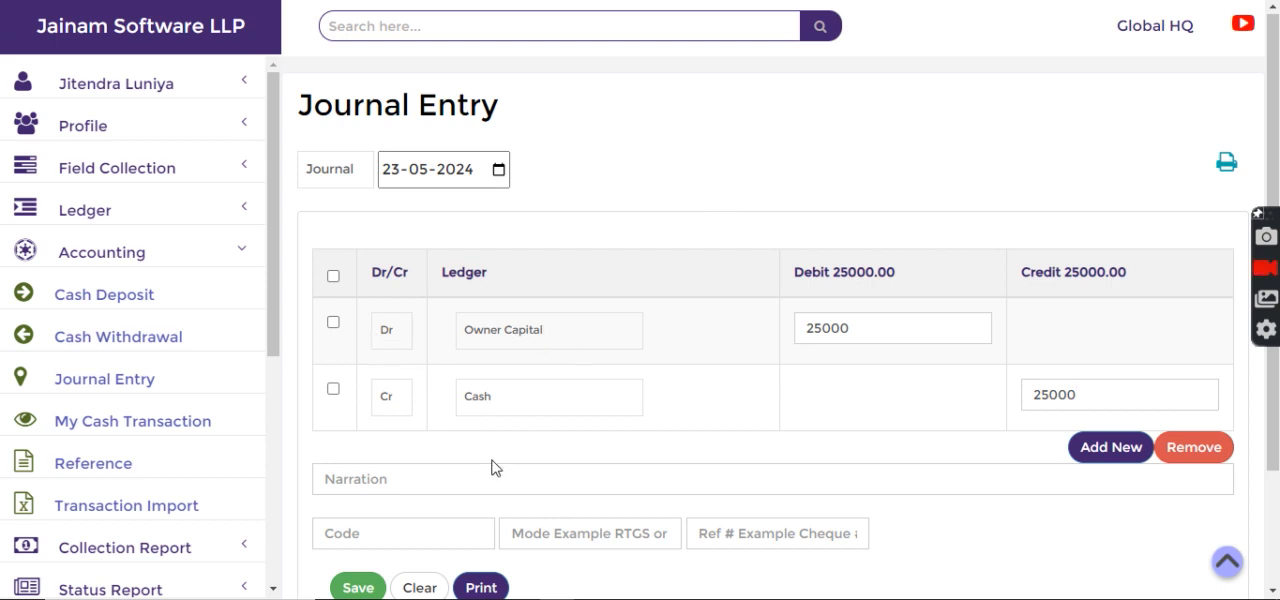
Step: Enter the narration "capital withdrawal" and save the journal entry
left_click(475, 487)
type("capital withdrawal")
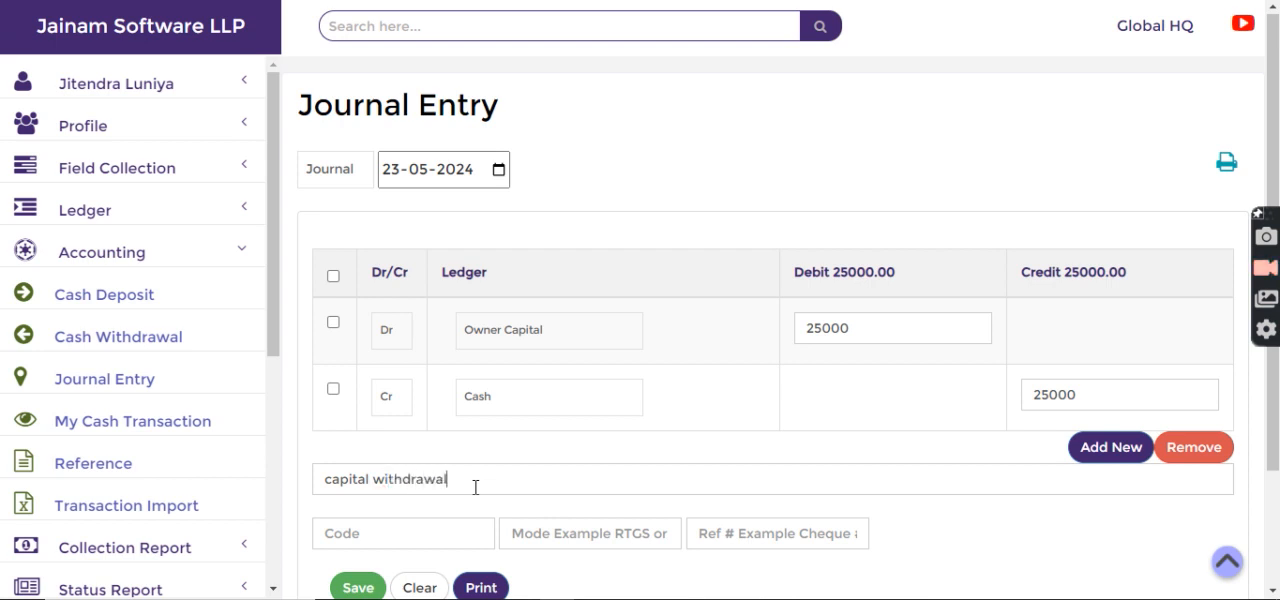
scroll(577, 254, "down", 1)
left_click(359, 493)
scroll(69, 403, "down", 5)
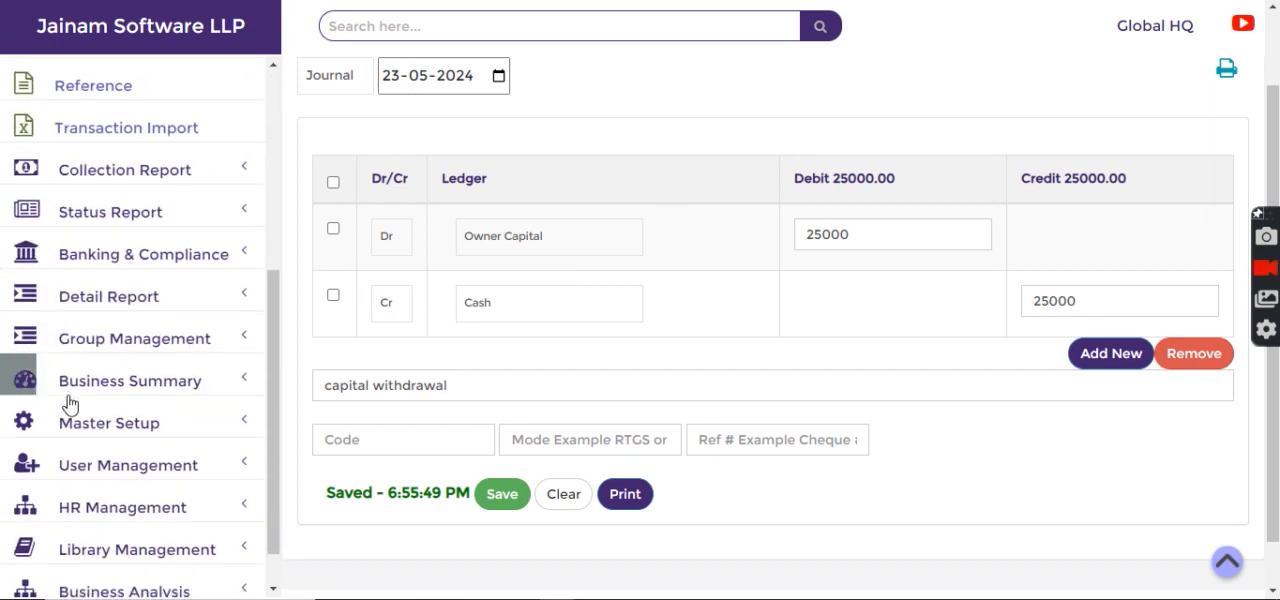
Step: Open the Account Statement report from the Business Summary section and choose Owner Capital as its ledger
left_click(125, 336)
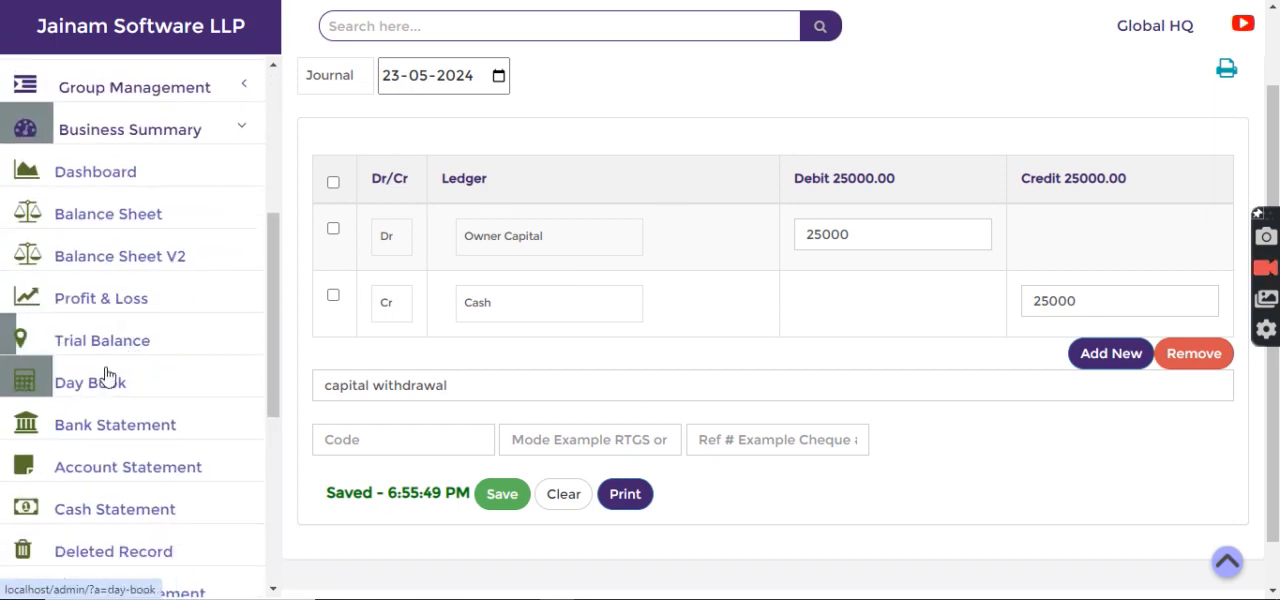
left_click(107, 478)
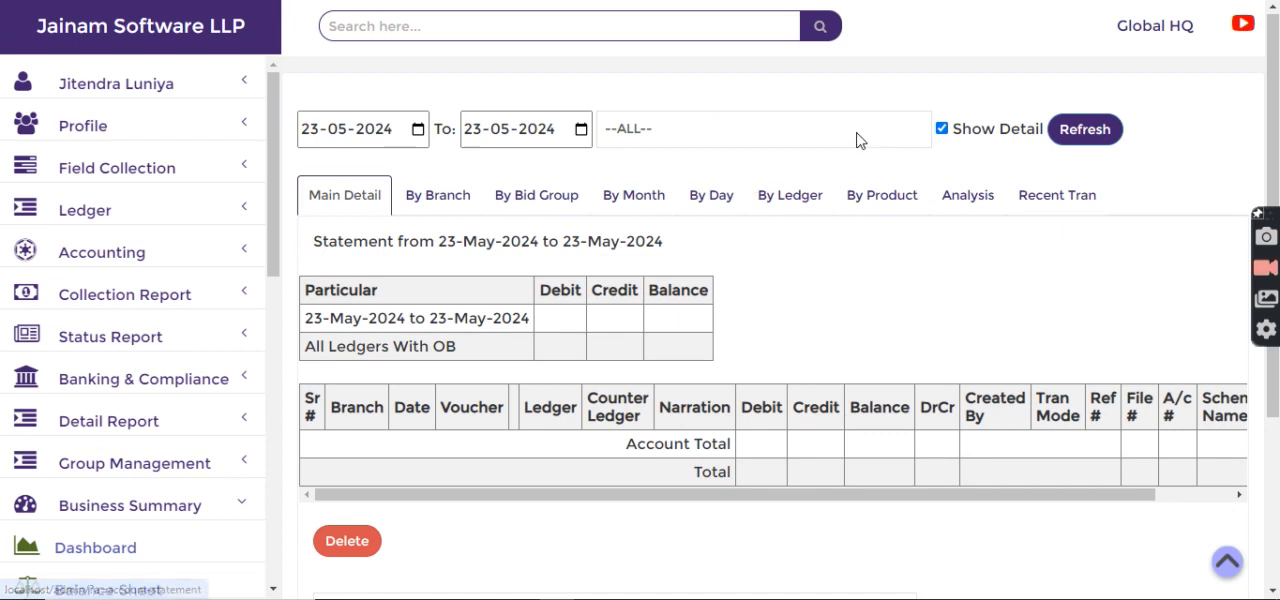
left_click(857, 140)
type("c")
key("Down")
key("Return")
left_click(857, 140)
type("ow")
key("Return")
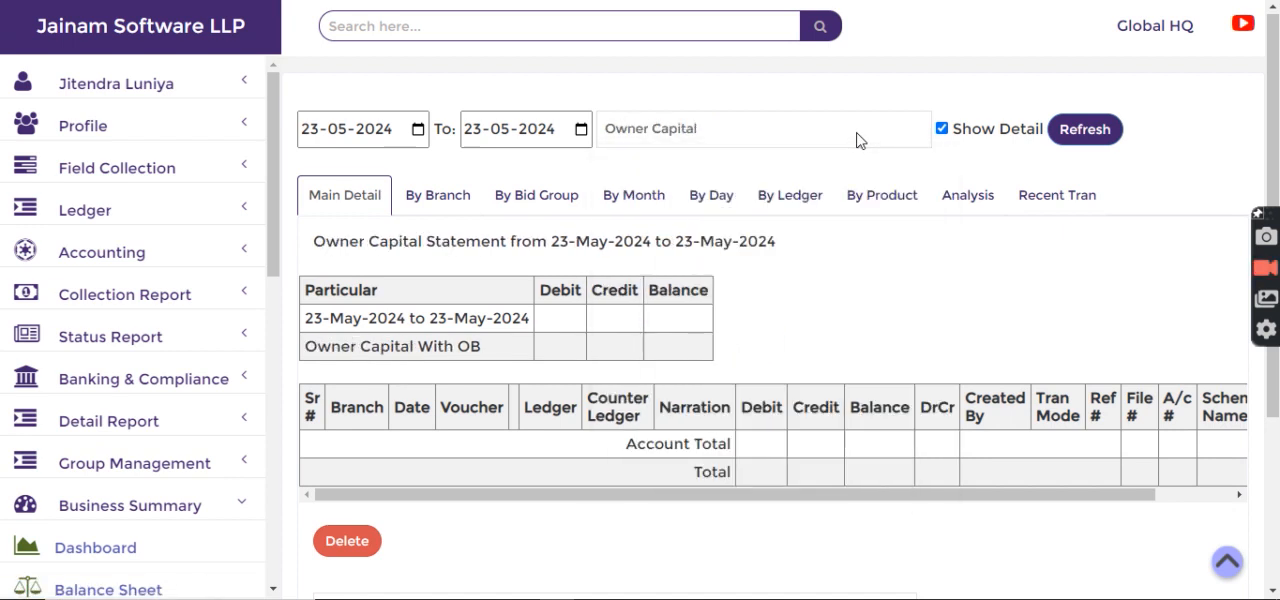
Step: Set the statement's start date to 01-05-2024 and refresh the report
left_click(308, 135)
type("1")
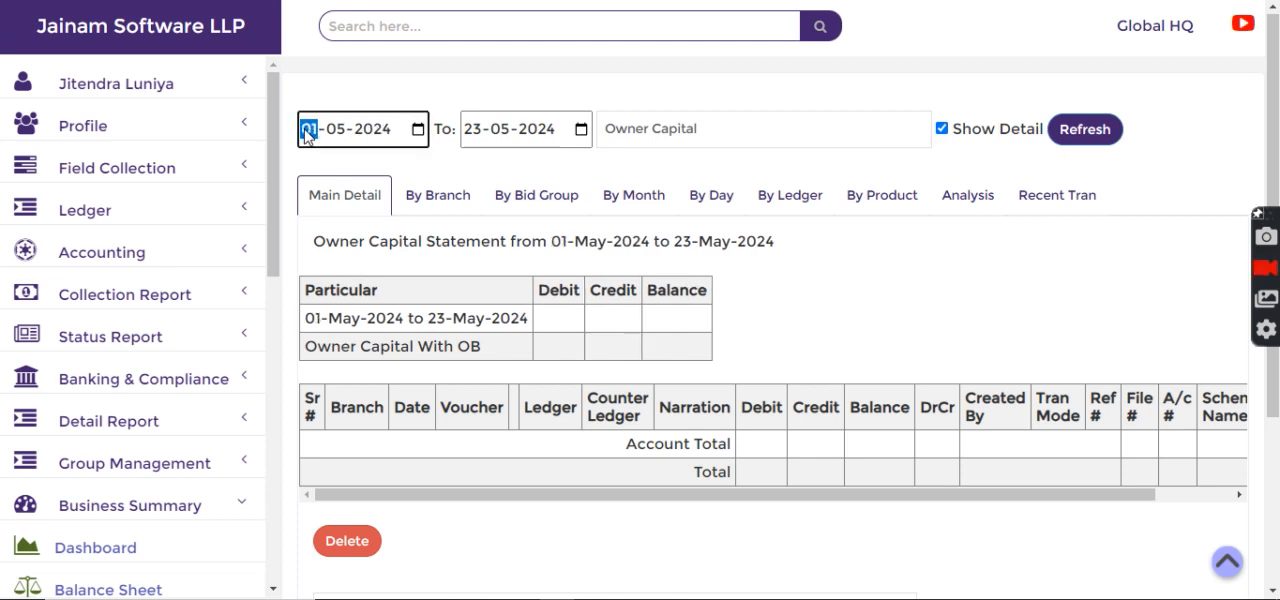
left_click(1106, 132)
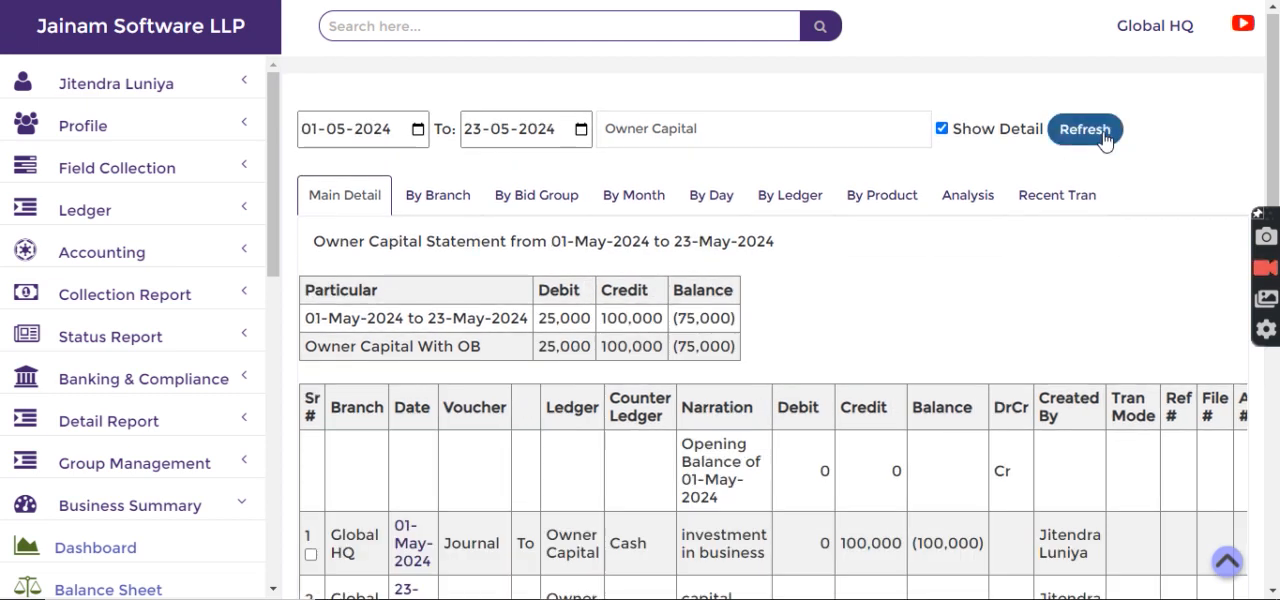
Step: Examine the credit, debit and balance of the investment and withdrawal entries in the Owner Capital statement, and return to the home page
scroll(846, 334, "down", 3)
left_click_drag(845, 262, 892, 262)
left_click(881, 284)
left_click_drag(772, 330, 829, 322)
left_click(819, 322)
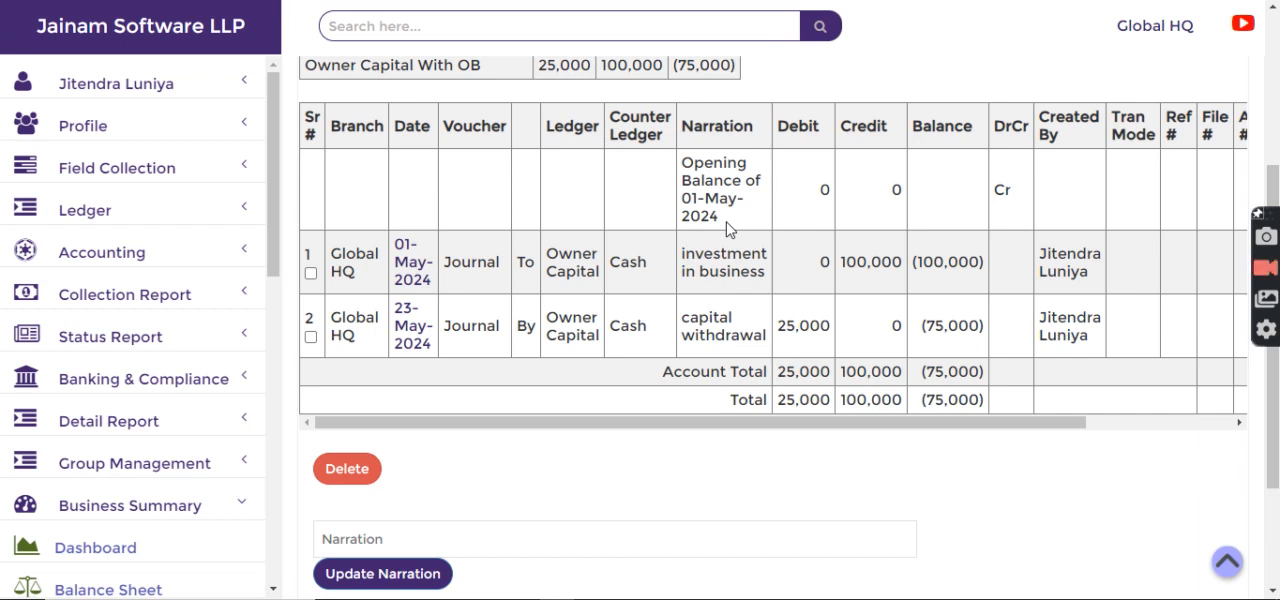
scroll(838, 311, "up", 3)
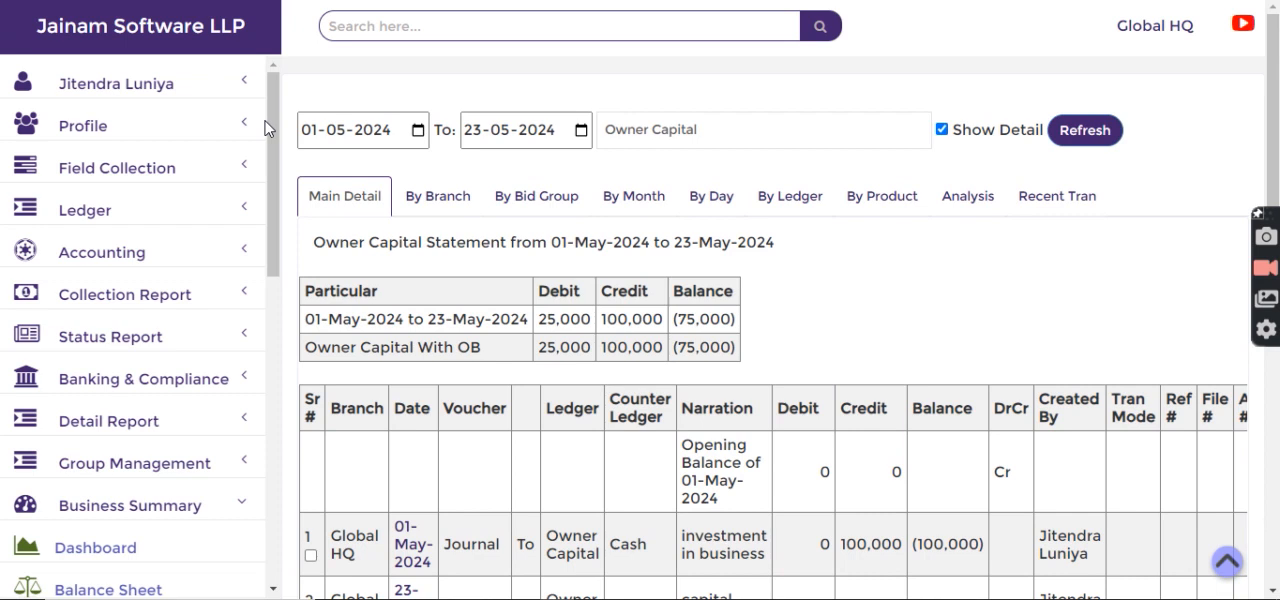
left_click(200, 30)
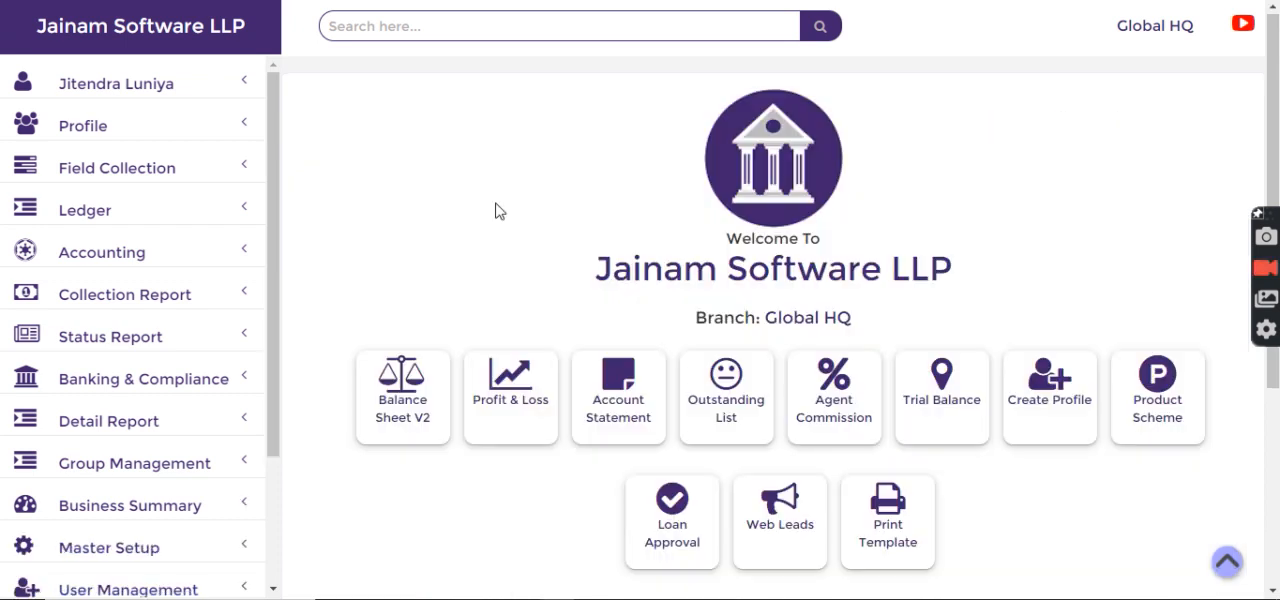